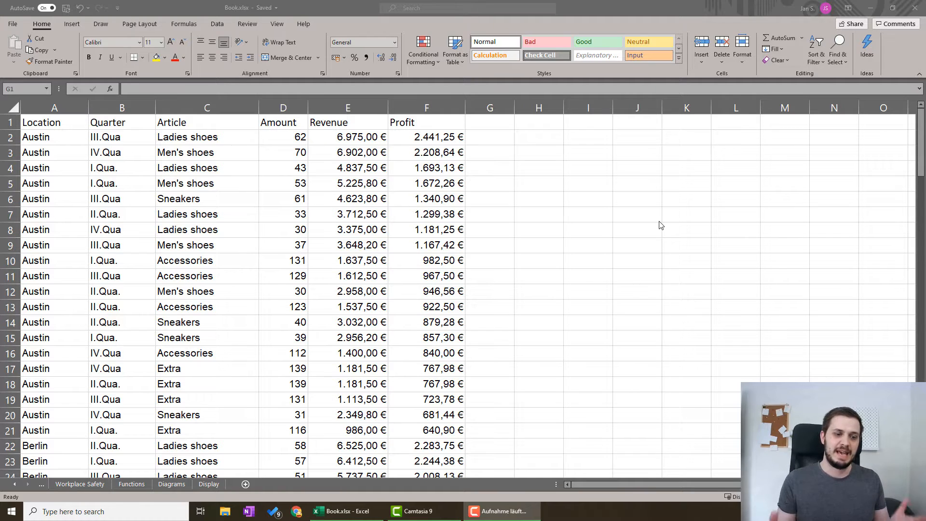
Step: Add filter controls to the header row A1:F1 of the sales table
{"action": "scroll", "coordinate": [263, 225], "scroll_direction": "down", "scroll_amount": 18}
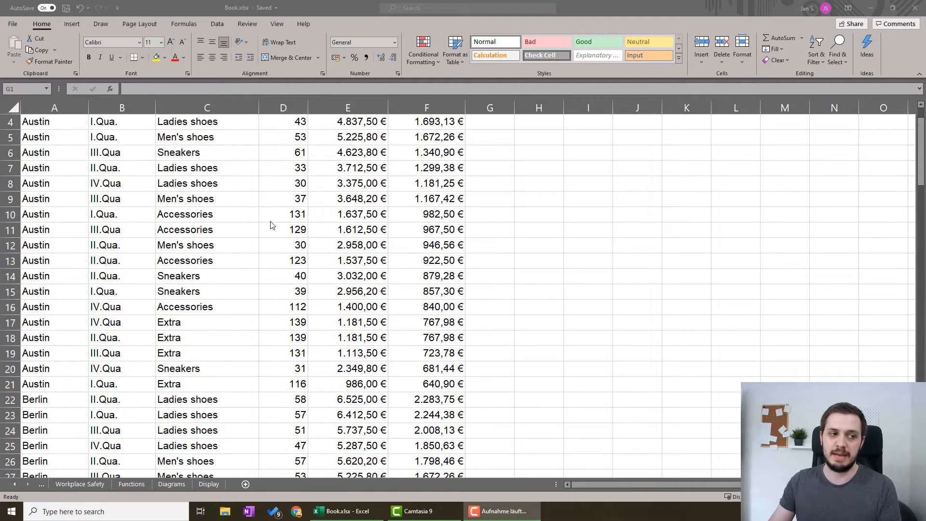
{"action": "scroll", "coordinate": [263, 226], "scroll_direction": "up", "scroll_amount": 18}
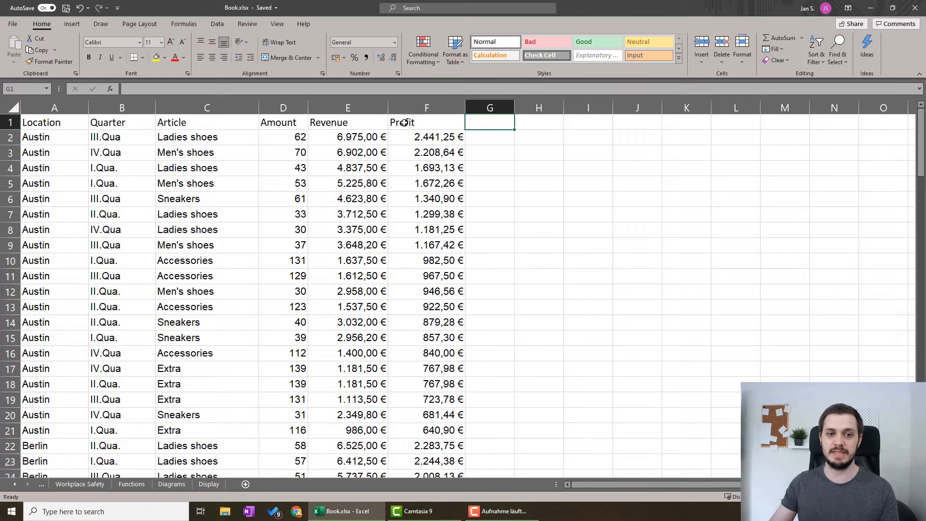
{"action": "left_click_drag", "start_coordinate": [428, 123], "coordinate": [61, 123]}
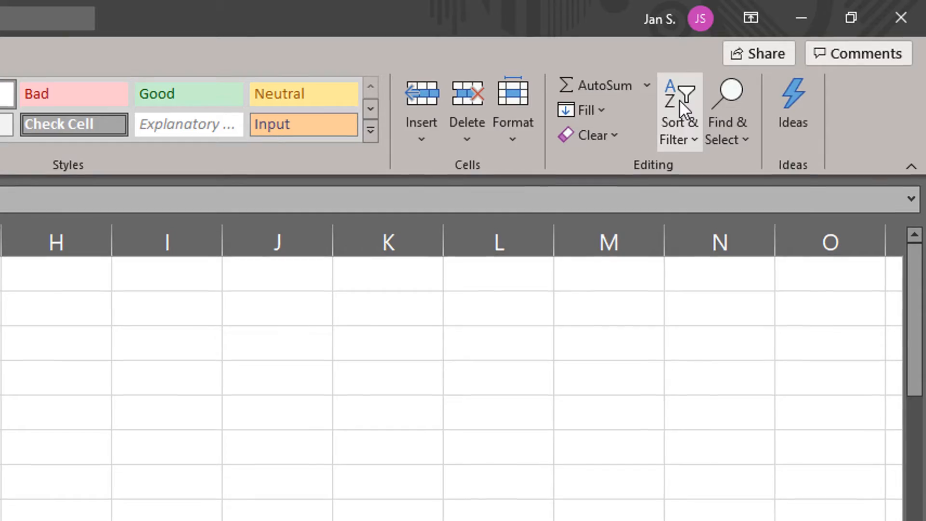
{"action": "left_click", "coordinate": [679, 99]}
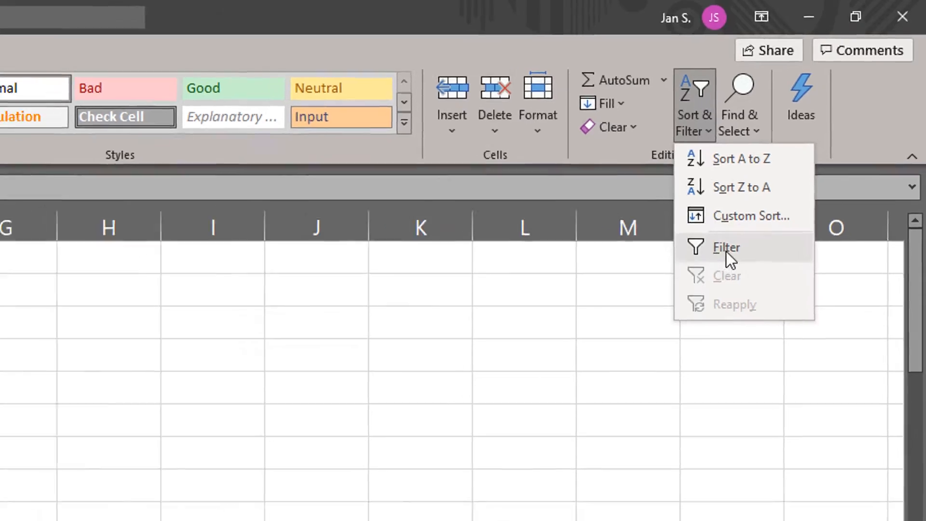
{"action": "left_click", "coordinate": [714, 263]}
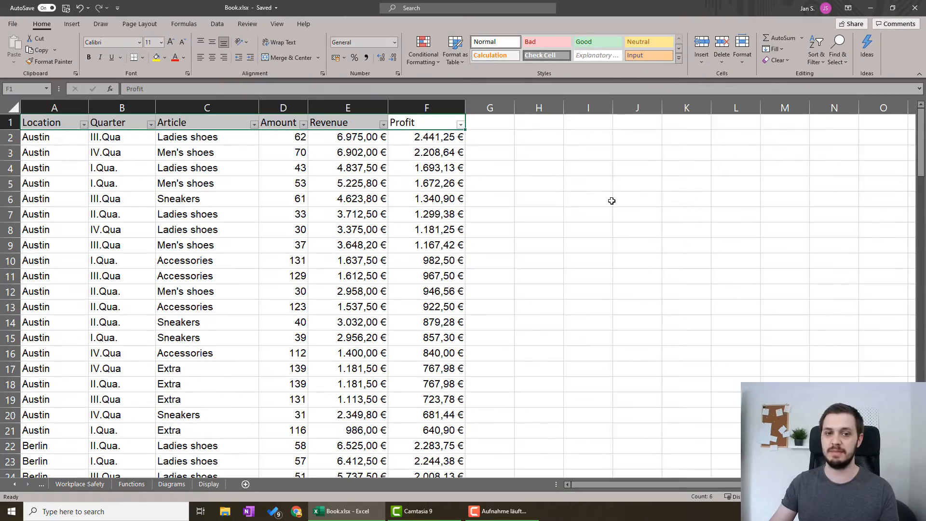
{"action": "left_click", "coordinate": [612, 201]}
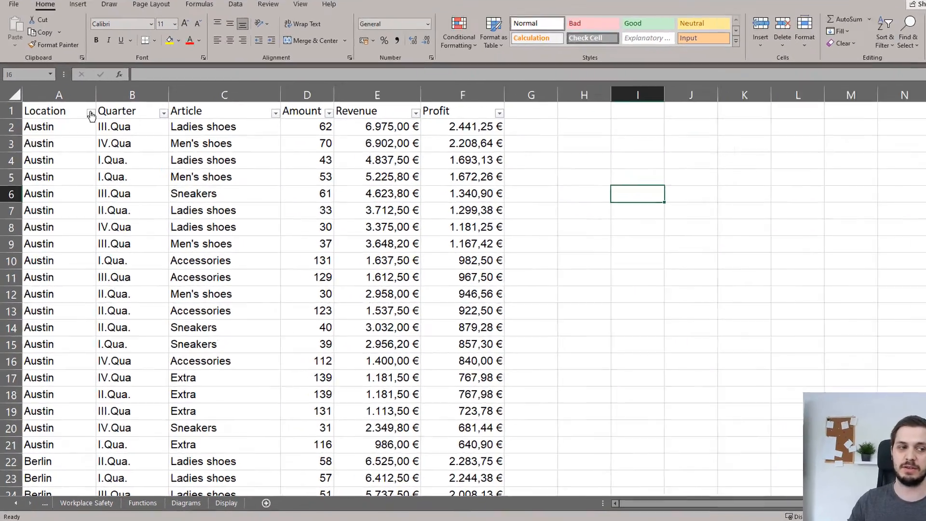
Step: Filter the Location column to show only Berlin
{"action": "left_click", "coordinate": [84, 125]}
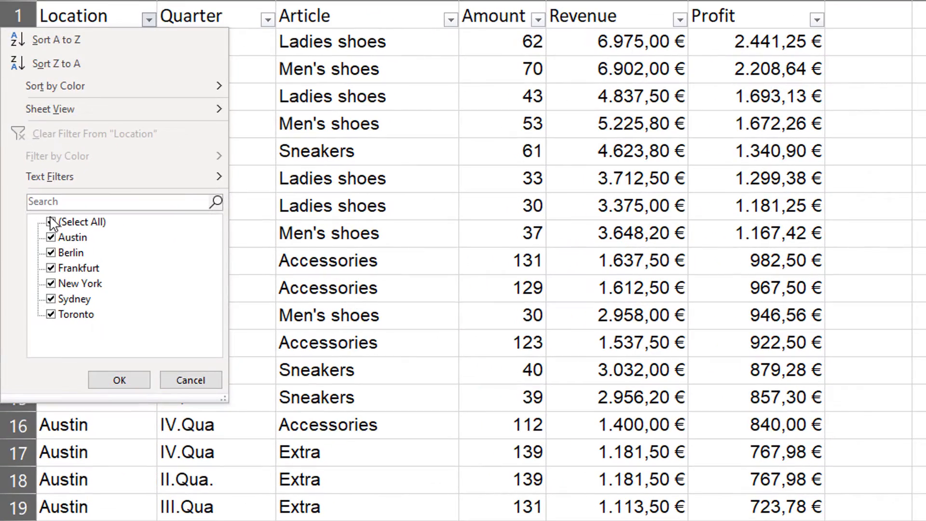
{"action": "left_click", "coordinate": [48, 224]}
{"action": "left_click", "coordinate": [49, 253]}
{"action": "left_click", "coordinate": [119, 380]}
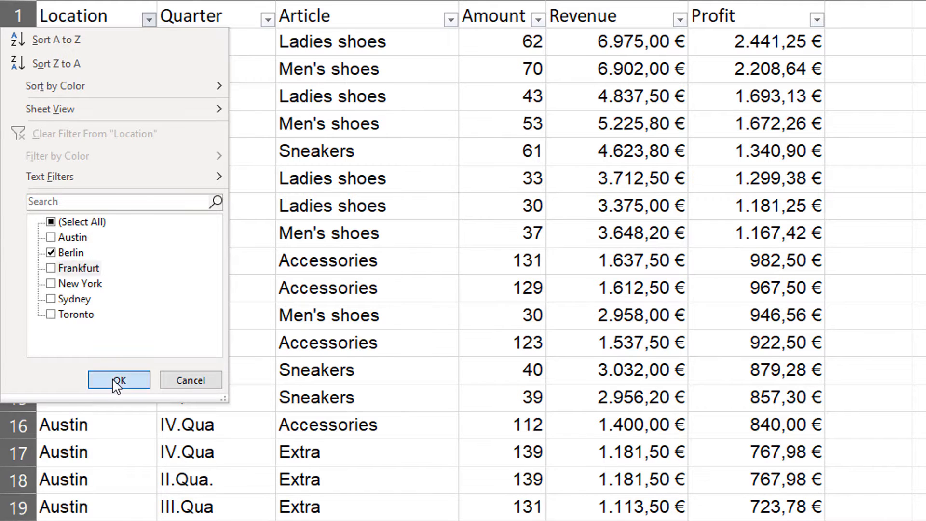
Step: Filter the Profit column with a number filter for values greater than 2000
{"action": "left_click", "coordinate": [817, 21]}
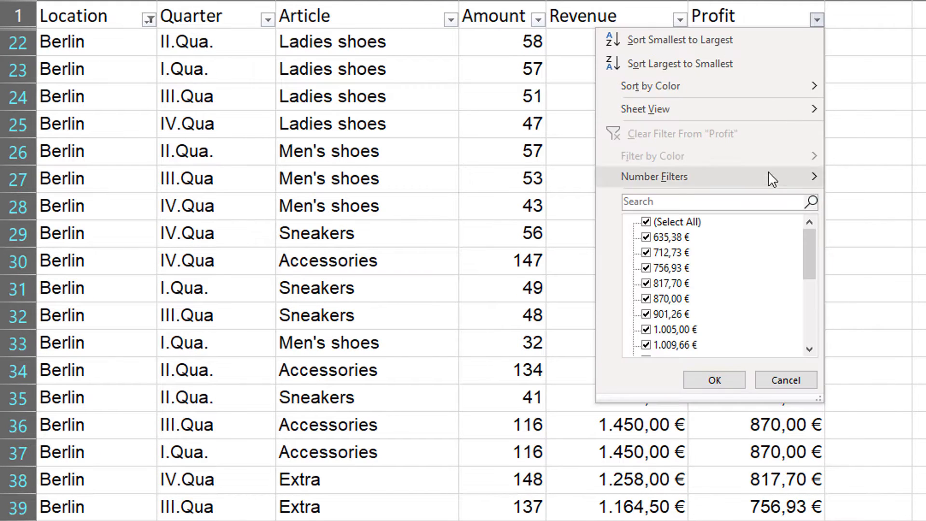
{"action": "mouse_move", "coordinate": [714, 184]}
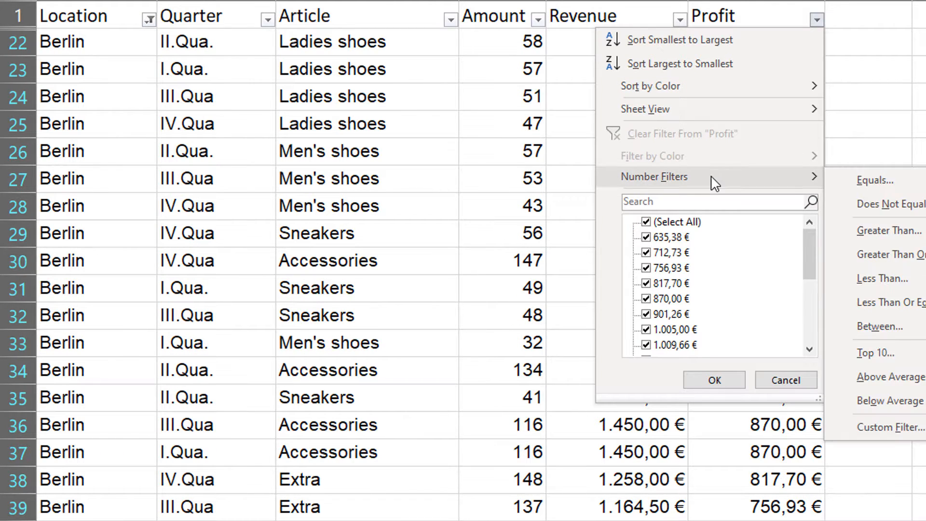
{"action": "left_click", "coordinate": [911, 231]}
{"action": "type", "text": "2000"}
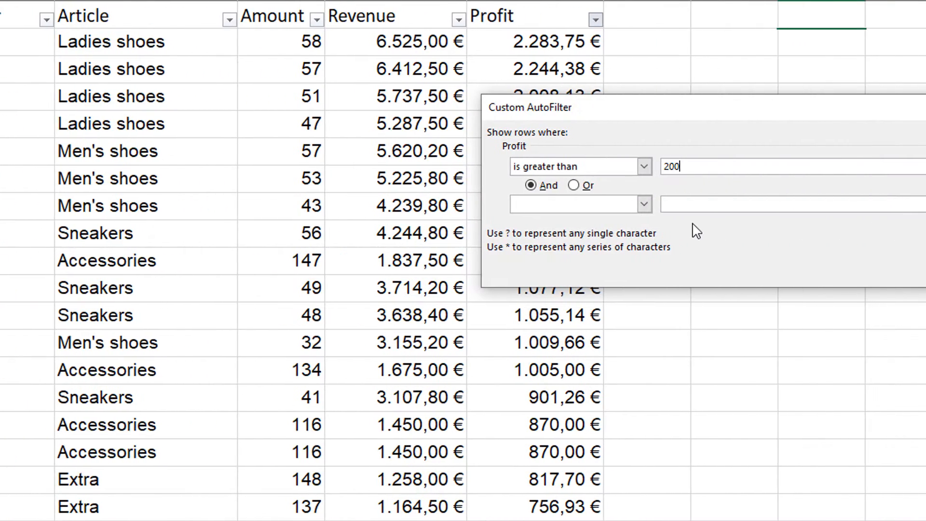
{"action": "key", "text": "Return"}
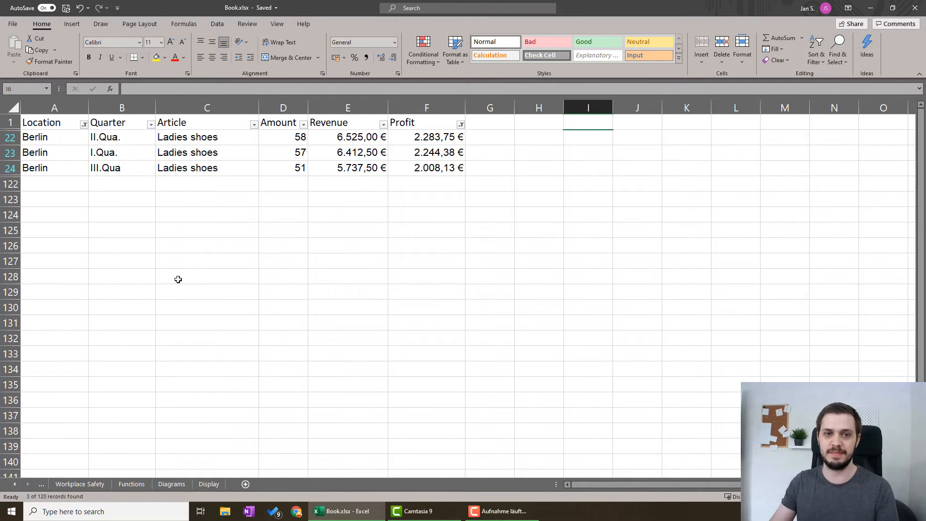
Step: Clear the active filters and turn off filtering for the sales table
{"action": "left_click", "coordinate": [817, 55]}
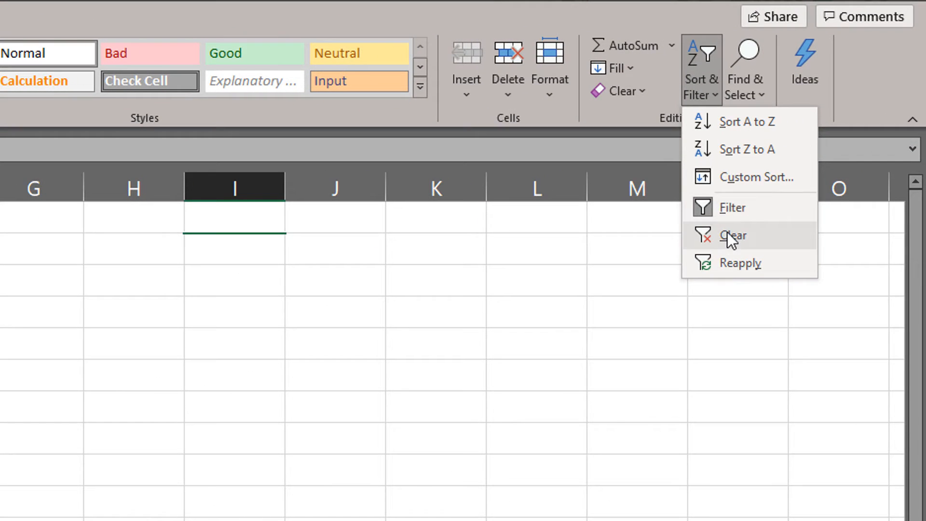
{"action": "left_click", "coordinate": [750, 212]}
{"action": "left_click", "coordinate": [702, 92]}
{"action": "left_click", "coordinate": [723, 204]}
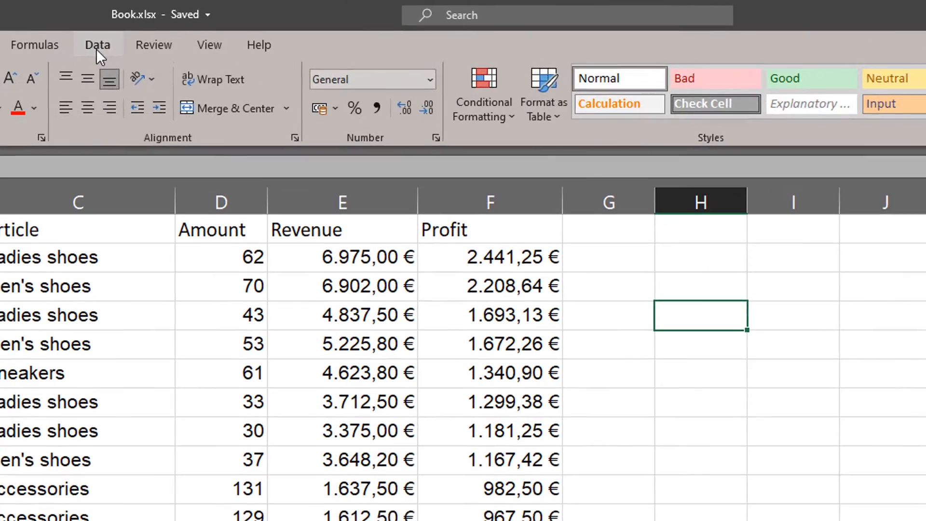
Step: Enter the criteria headers Location in H1 and Profit in I1 beside the sales table
{"action": "left_click", "coordinate": [217, 24]}
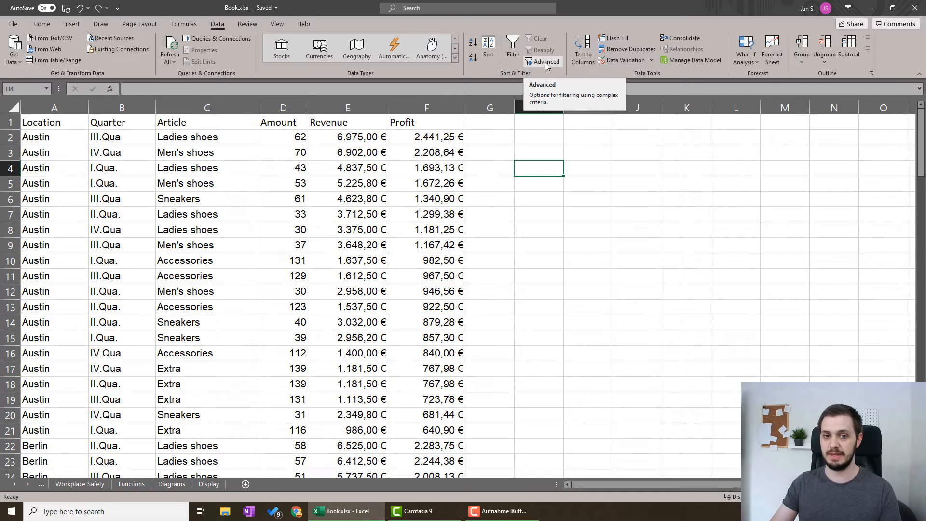
{"action": "left_click", "coordinate": [543, 126]}
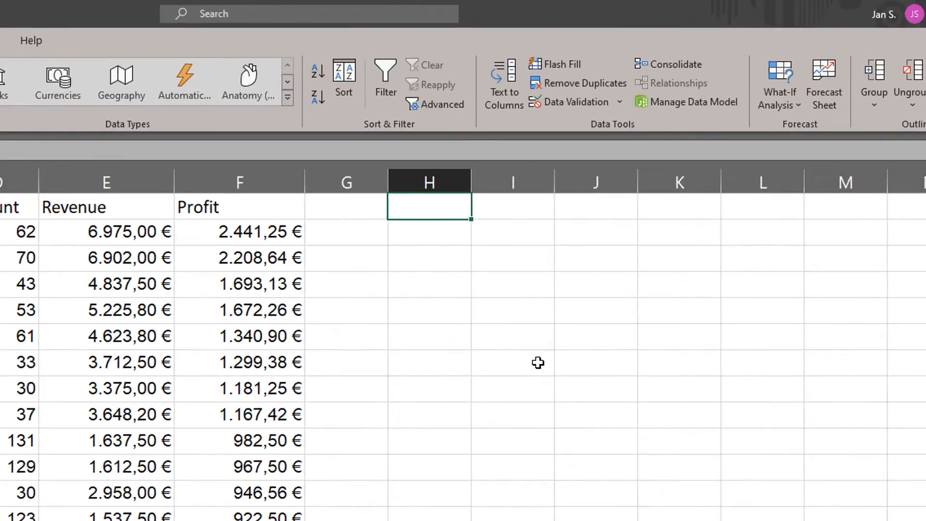
{"action": "type", "text": "Location"}
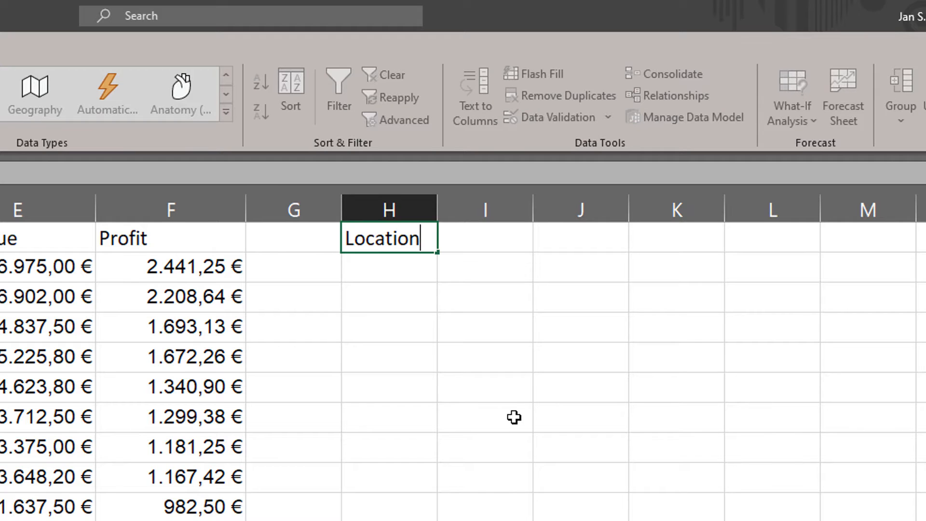
{"action": "key", "text": "Tab"}
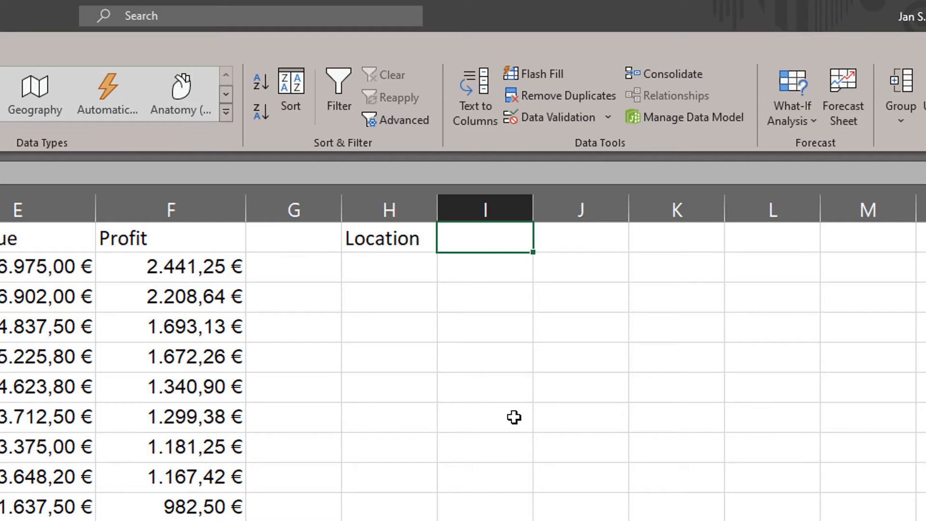
{"action": "type", "text": "Profit"}
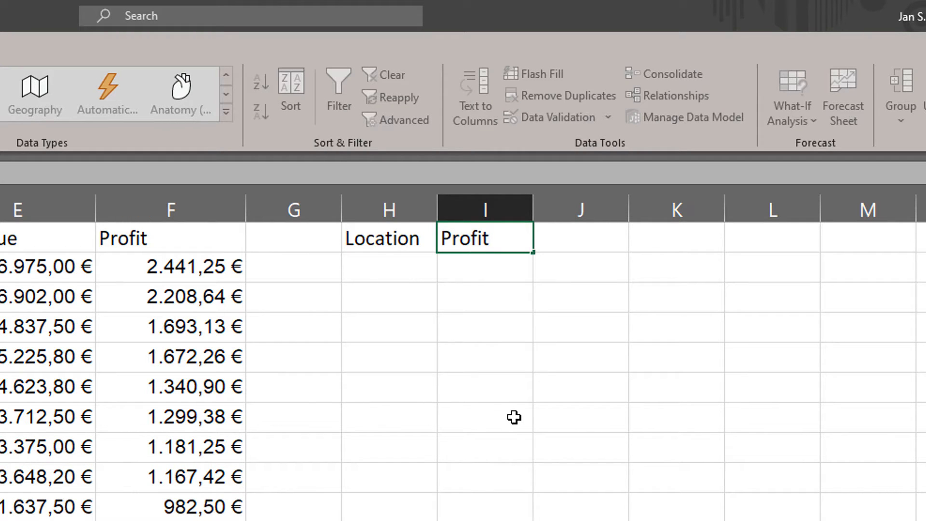
{"action": "key", "text": "Return"}
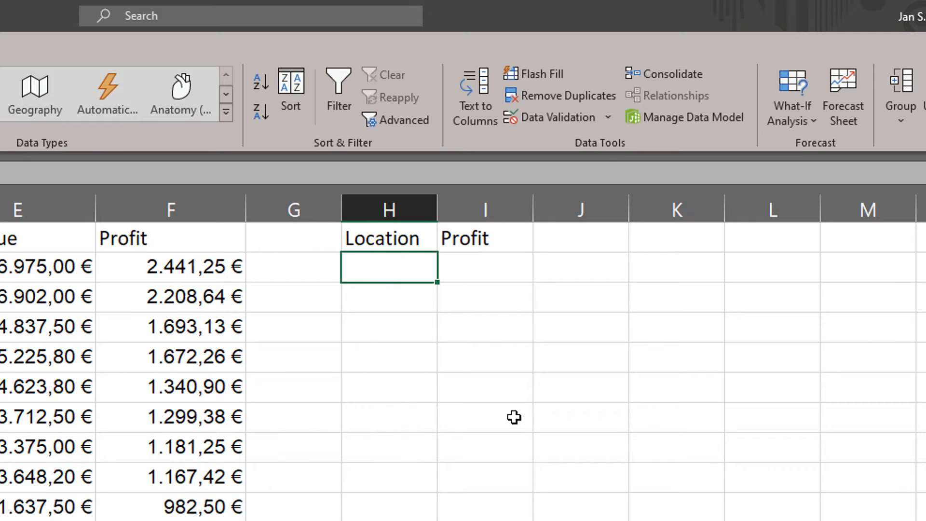
Step: Enter the criteria values Berlin in H2 and >2000 in I2
{"action": "type", "text": "Berlin"}
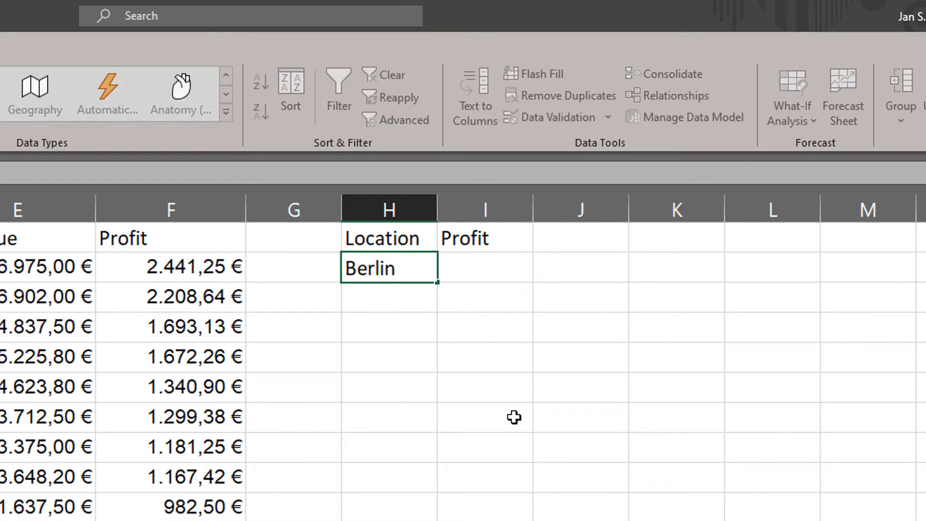
{"action": "key", "text": "Tab"}
{"action": "type", "text": "<"}
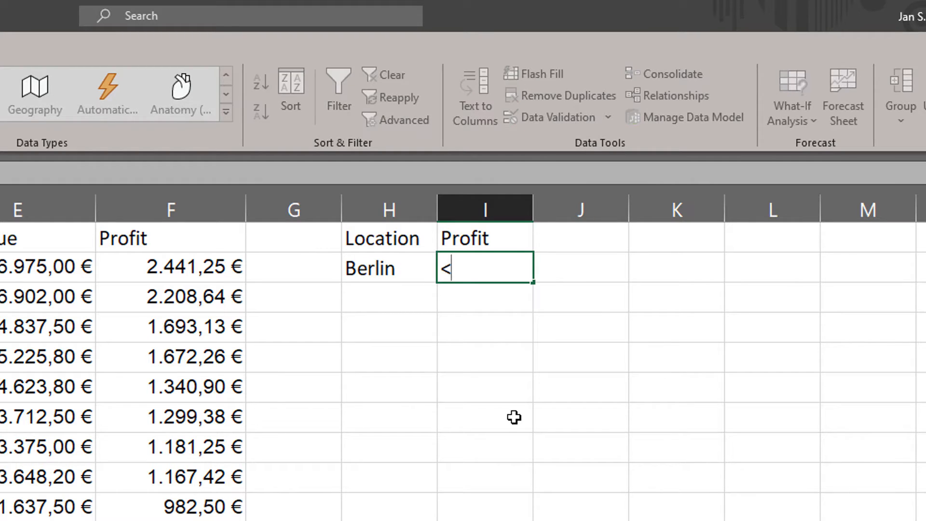
{"action": "key", "text": "BackSpace"}
{"action": "type", "text": ">2000"}
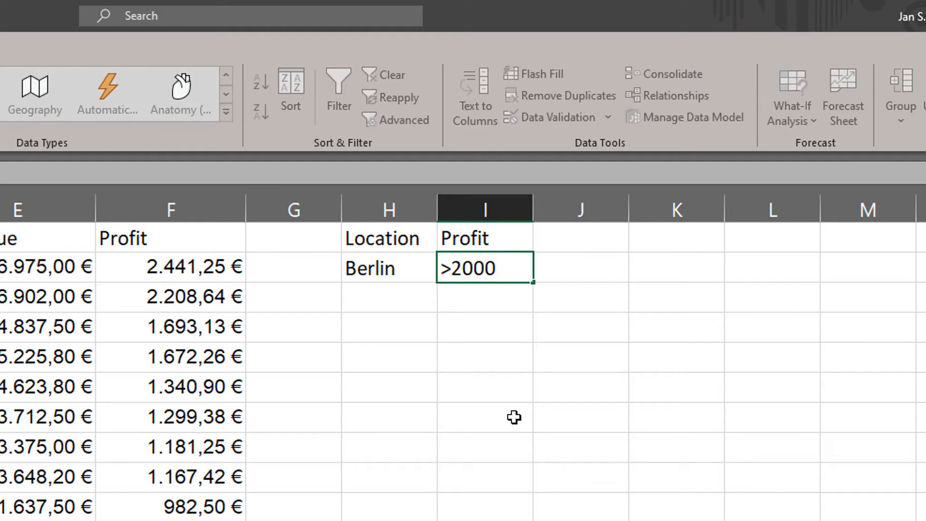
{"action": "left_click", "coordinate": [514, 417]}
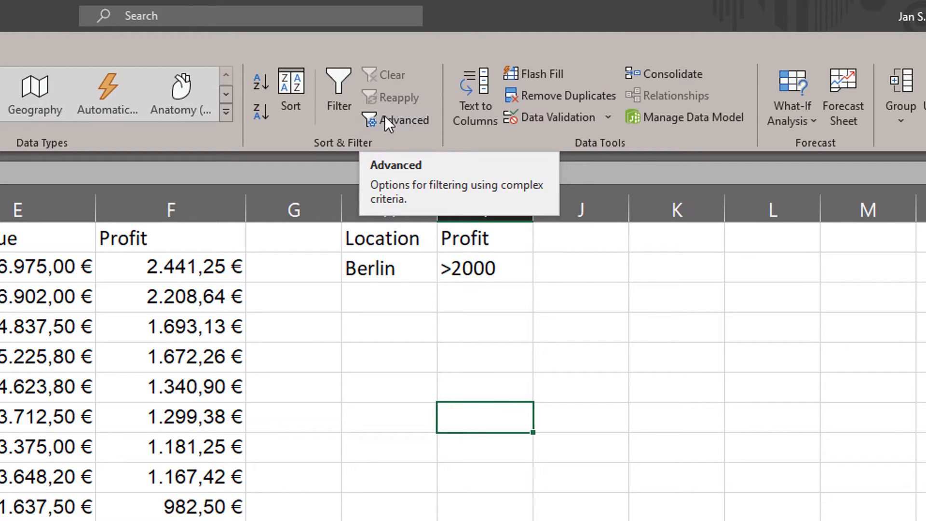
Step: Start an Advanced Filter that copies to another location, with A1:F121 of the Filter sheet as the list range
{"action": "left_click", "coordinate": [402, 119]}
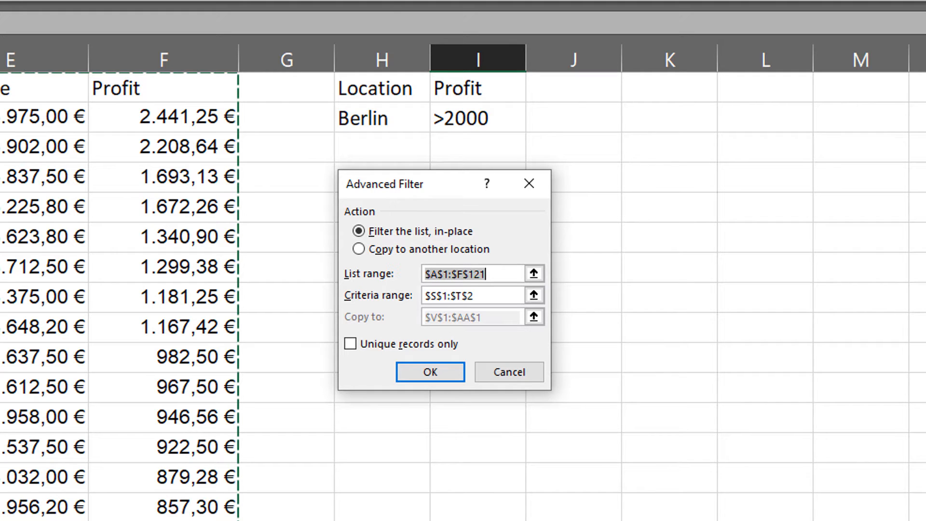
{"action": "left_click", "coordinate": [408, 251]}
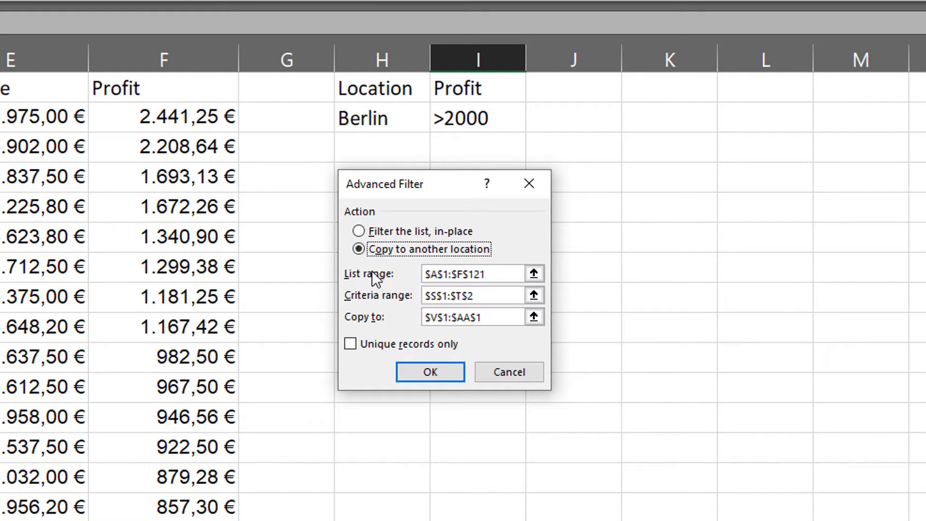
{"action": "left_click", "coordinate": [502, 274]}
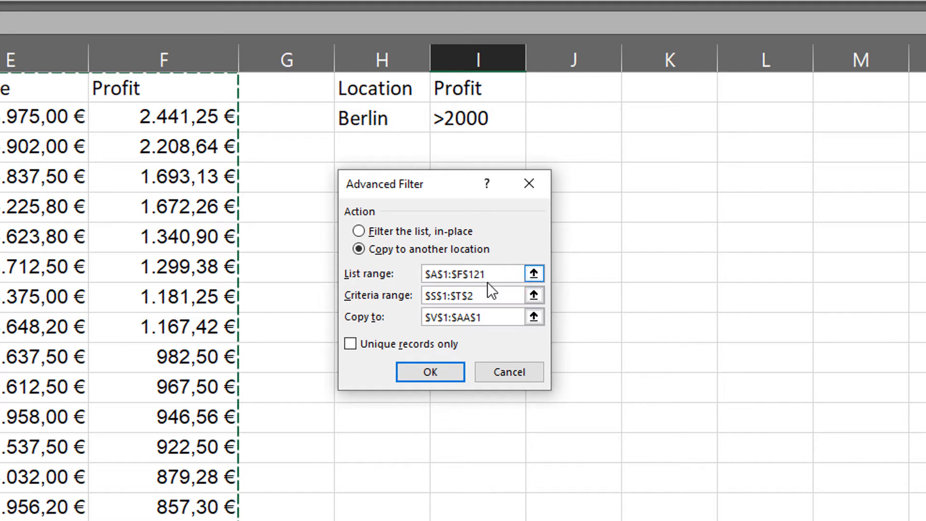
{"action": "left_click", "coordinate": [534, 274]}
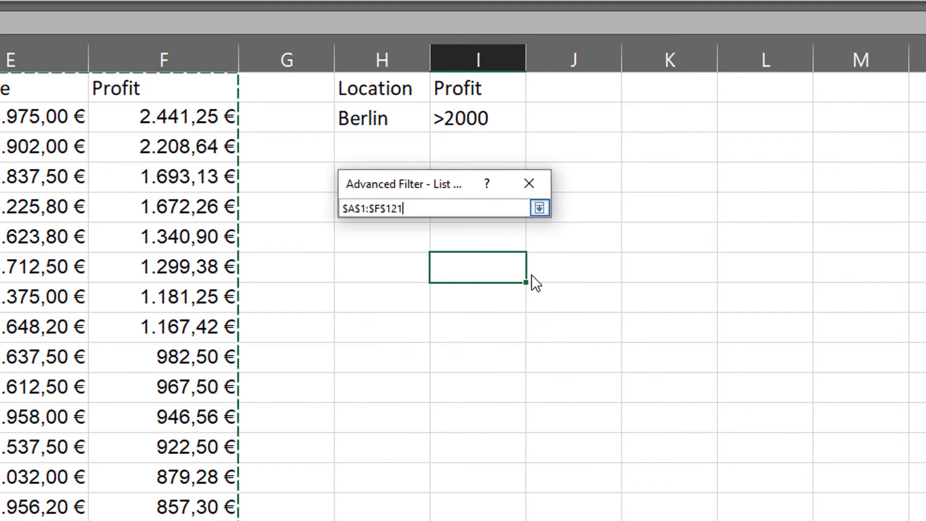
{"action": "left_click_drag", "start_coordinate": [1, 88], "coordinate": [237, 519]}
{"action": "key", "text": "shift+Down"}
{"action": "key", "text": "shift+Down"}
{"action": "key", "text": "shift+Down"}
{"action": "key", "text": "shift+Down"}
{"action": "key", "text": "shift+Down"}
{"action": "key", "text": "shift+Down"}
{"action": "key", "text": "shift+Down"}
{"action": "key", "text": "shift+Down"}
{"action": "key", "text": "shift+Down"}
{"action": "key", "text": "shift+Down"}
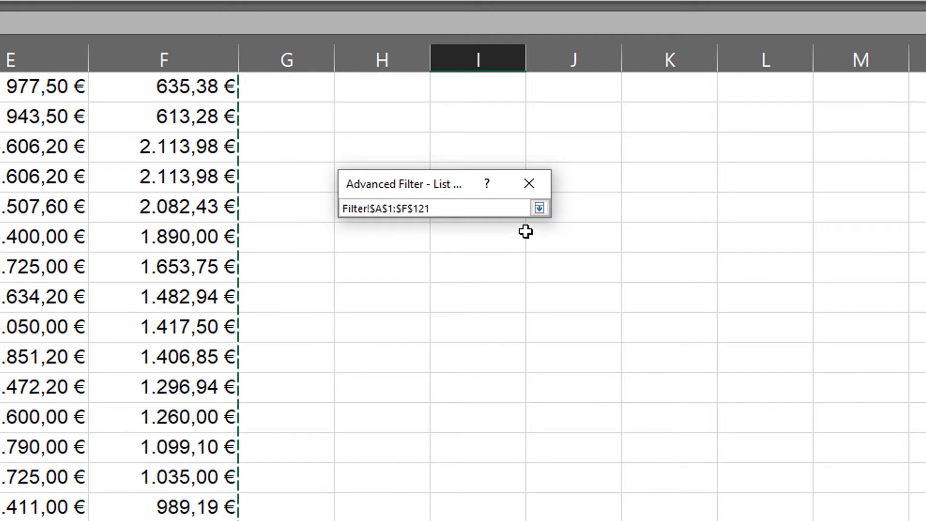
{"action": "left_click", "coordinate": [540, 208]}
{"action": "scroll", "coordinate": [311, 232], "scroll_direction": "up", "scroll_amount": 20}
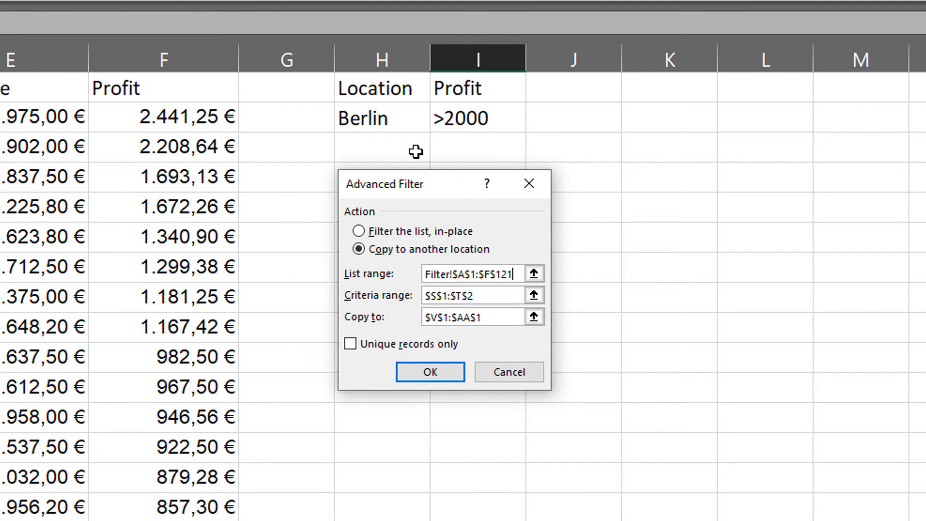
Step: Set the Advanced Filter's criteria range to H1:I2 of the Filter sheet
{"action": "left_click_drag", "start_coordinate": [453, 191], "coordinate": [728, 180]}
{"action": "left_click", "coordinate": [760, 286]}
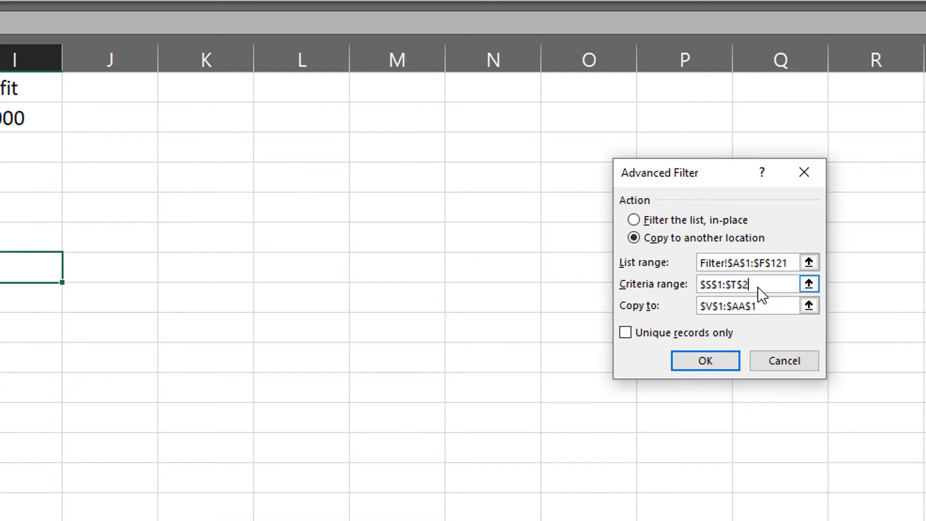
{"action": "left_click", "coordinate": [809, 284]}
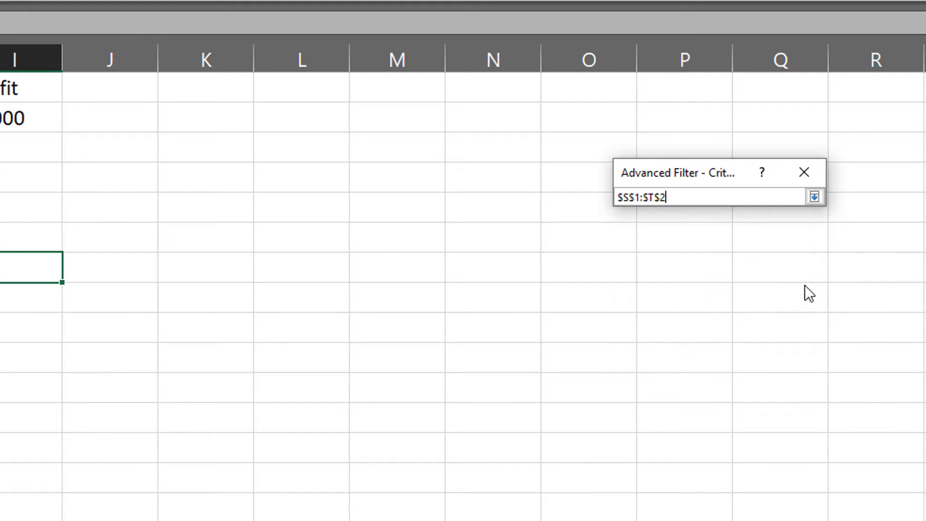
{"action": "left_click_drag", "start_coordinate": [58, 109], "coordinate": [151, 138]}
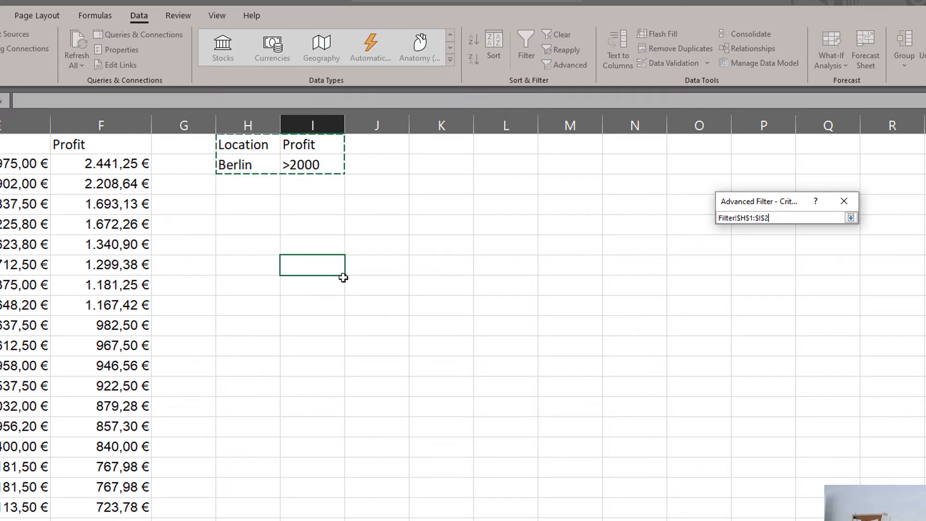
{"action": "left_click", "coordinate": [851, 217]}
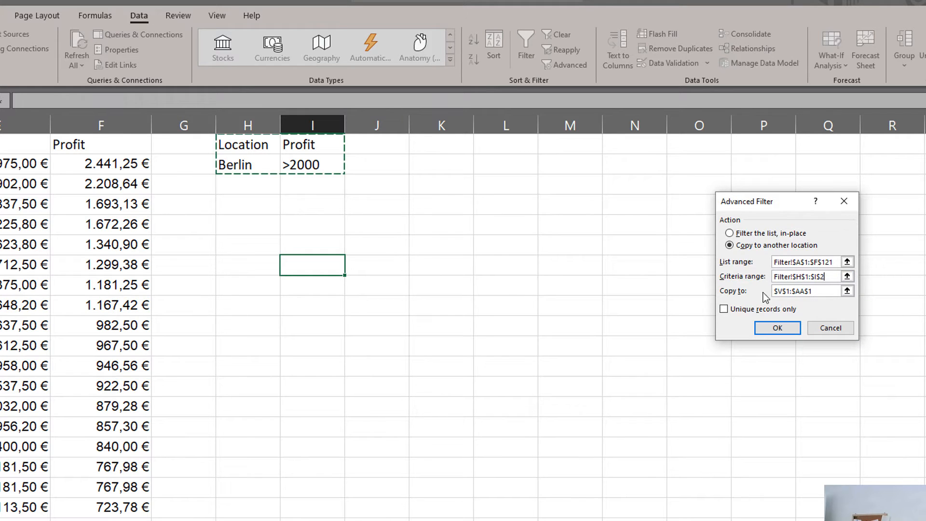
{"action": "left_click_drag", "start_coordinate": [782, 202], "coordinate": [285, 256]}
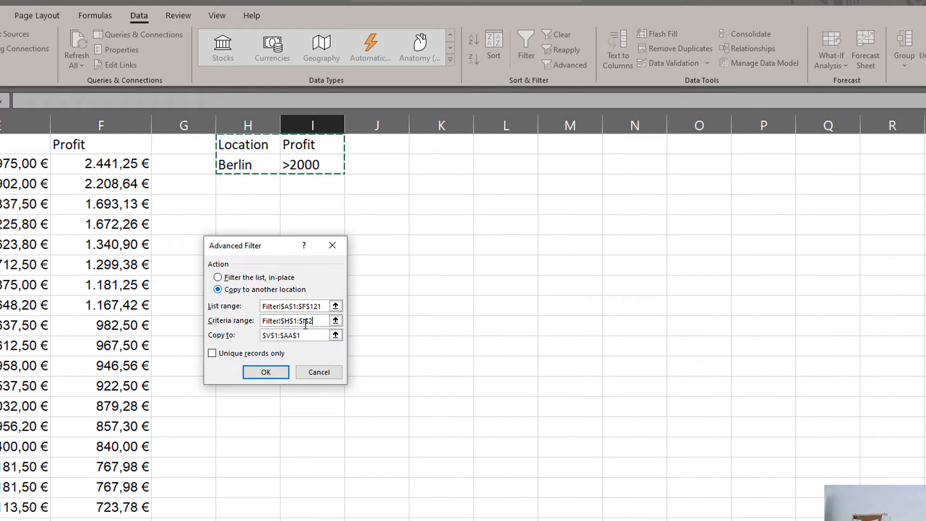
Step: Set the Advanced Filter's copy-to range to L1:Q1 of the Filter sheet and run the filter
{"action": "left_click", "coordinate": [353, 349]}
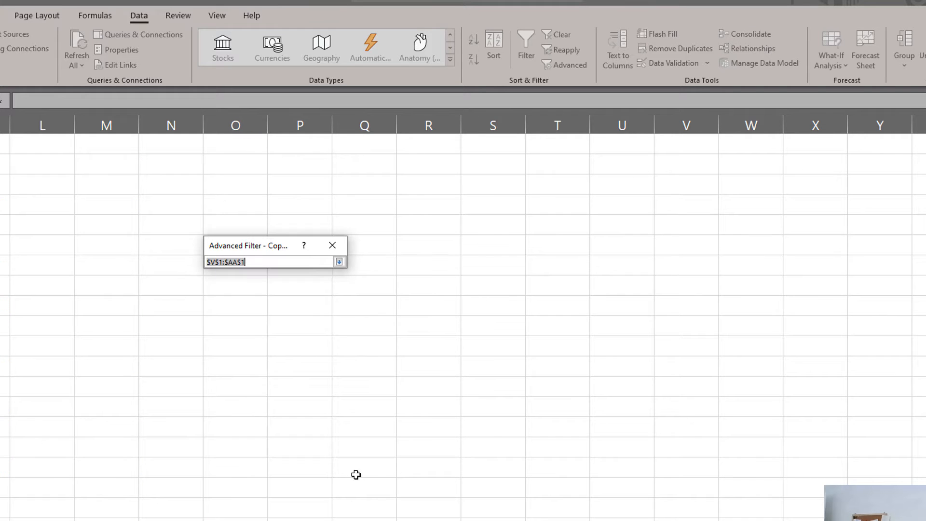
{"action": "scroll", "coordinate": [463, 318], "scroll_direction": "left", "scroll_amount": 5}
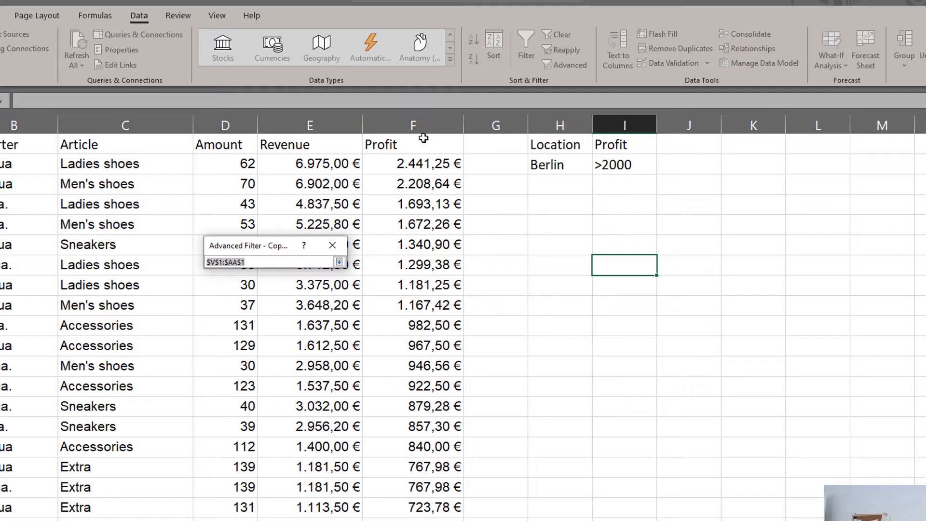
{"action": "left_click_drag", "start_coordinate": [806, 143], "coordinate": [925, 145]}
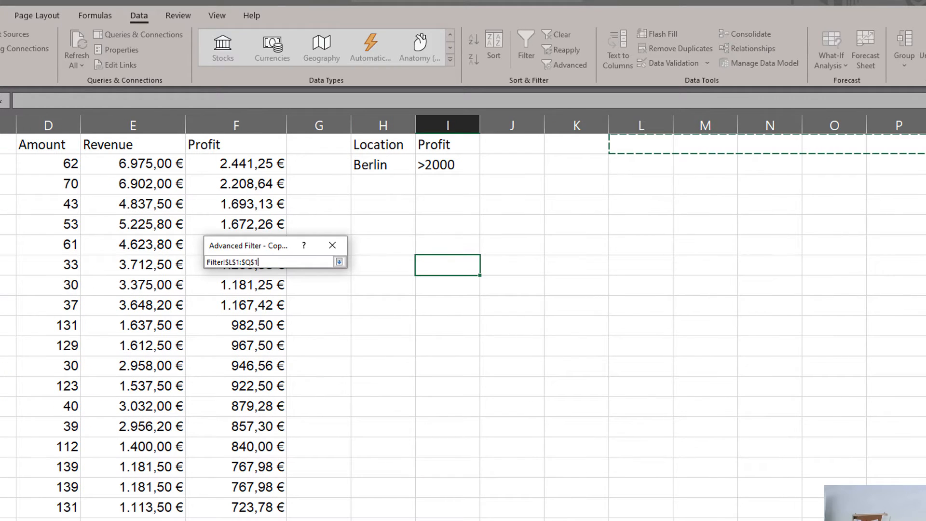
{"action": "left_click", "coordinate": [340, 262]}
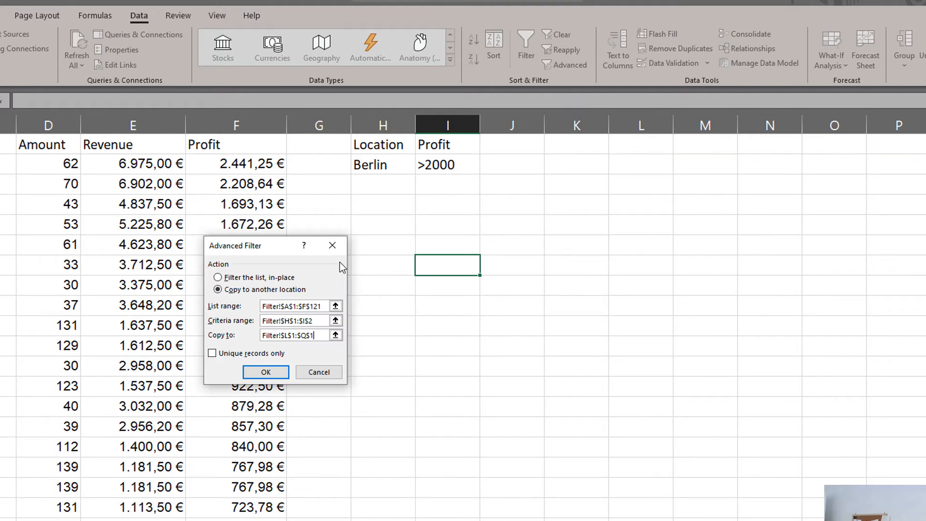
{"action": "left_click", "coordinate": [266, 373]}
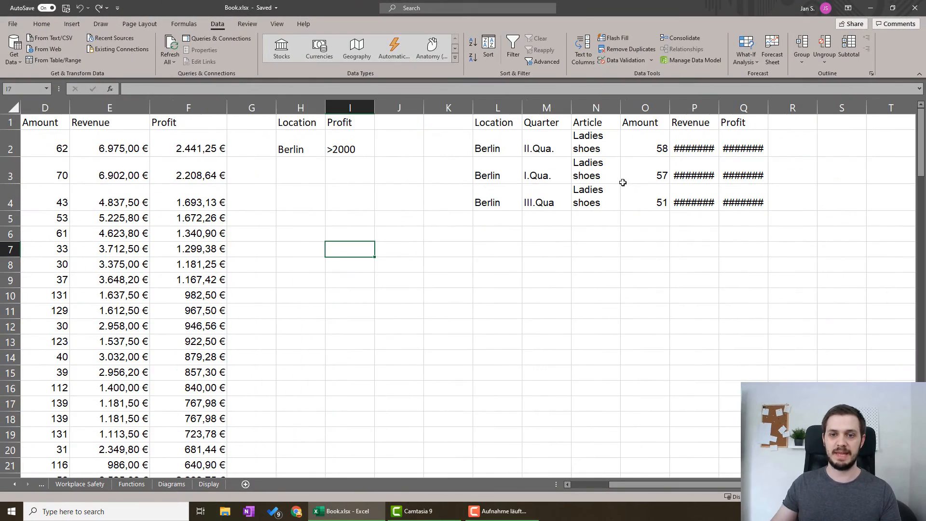
Step: Autofit the widths of the Revenue and Profit columns, P and Q, in the copied filter output
{"action": "double_click", "coordinate": [721, 107]}
{"action": "double_click", "coordinate": [773, 107]}
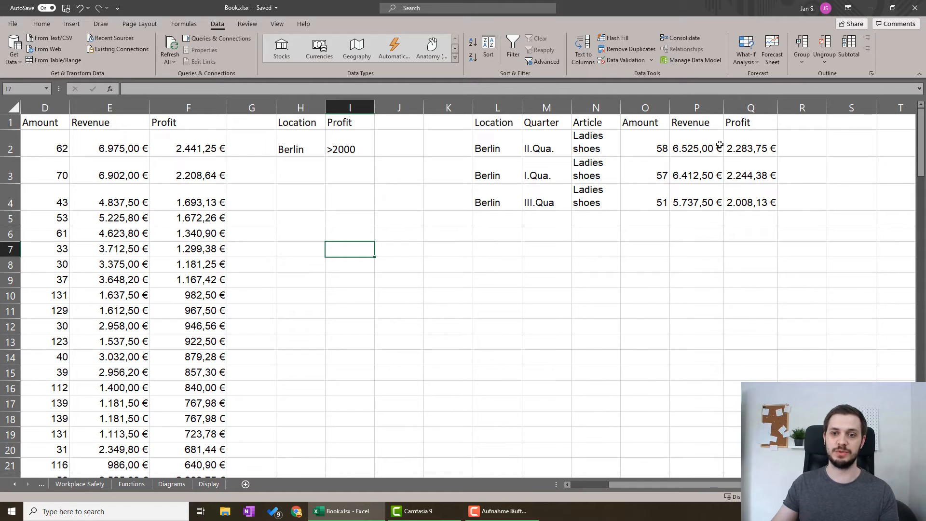
{"action": "left_click_drag", "start_coordinate": [737, 152], "coordinate": [745, 203]}
{"action": "left_click", "coordinate": [744, 238]}
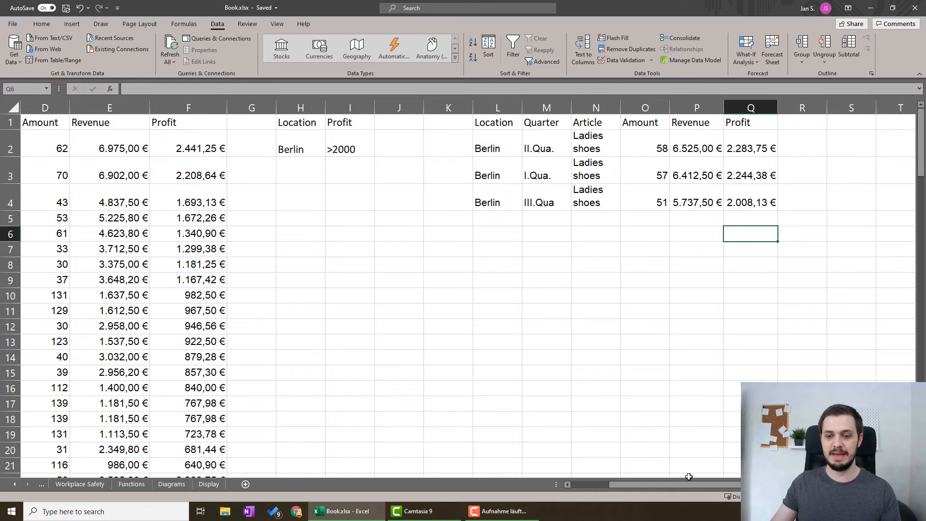
{"action": "left_click_drag", "start_coordinate": [690, 485], "coordinate": [606, 488]}
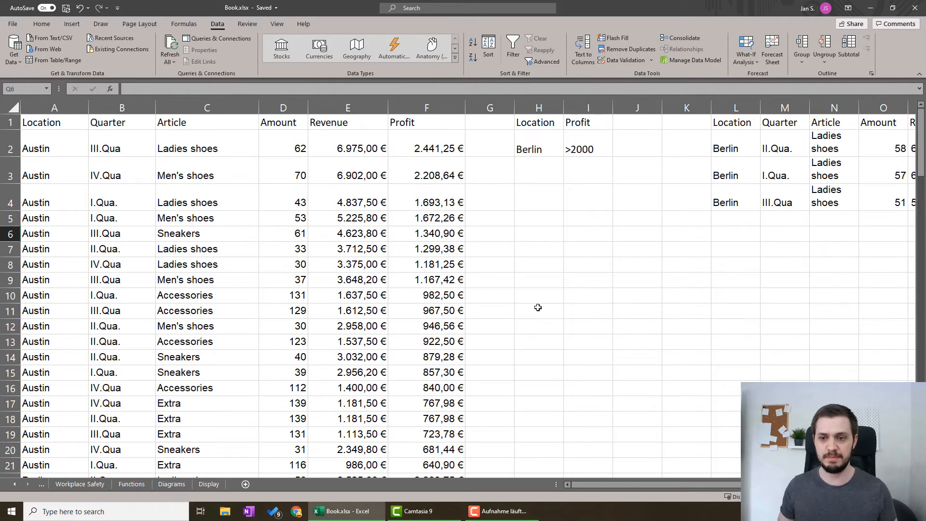
{"action": "left_click_drag", "start_coordinate": [586, 485], "coordinate": [618, 480]}
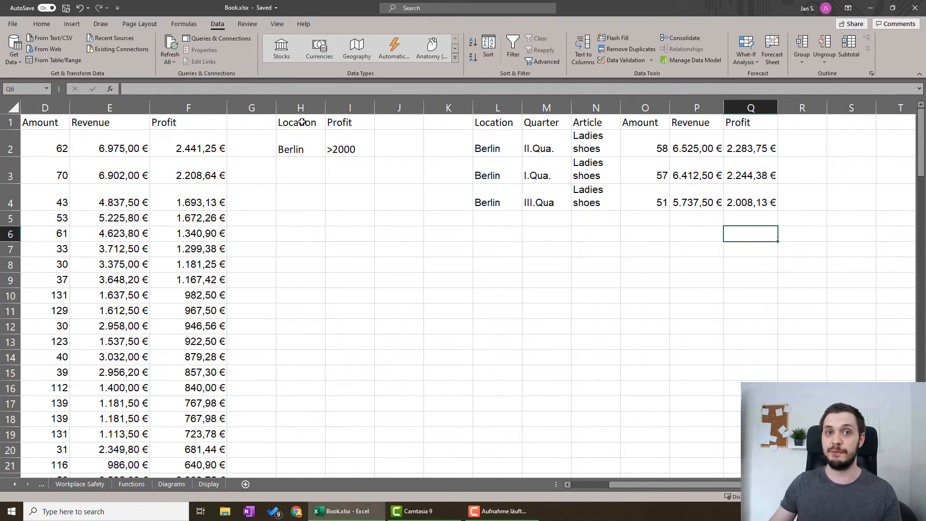
{"action": "left_click_drag", "start_coordinate": [300, 123], "coordinate": [356, 149]}
{"action": "left_click", "coordinate": [363, 179]}
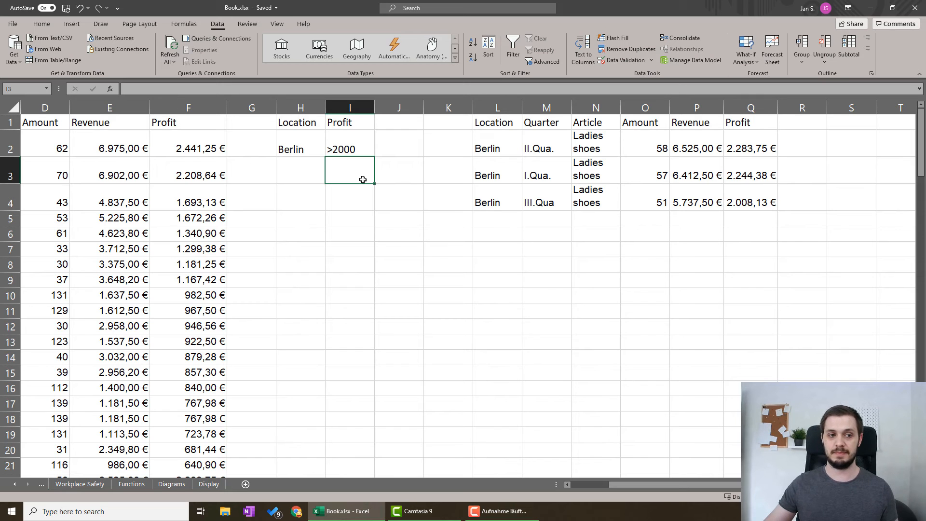
Step: Change the profit in F23, Berlin's first-quarter Ladies shoes row, to 1200 and return to the copied filter output
{"action": "left_click_drag", "start_coordinate": [640, 486], "coordinate": [583, 487]}
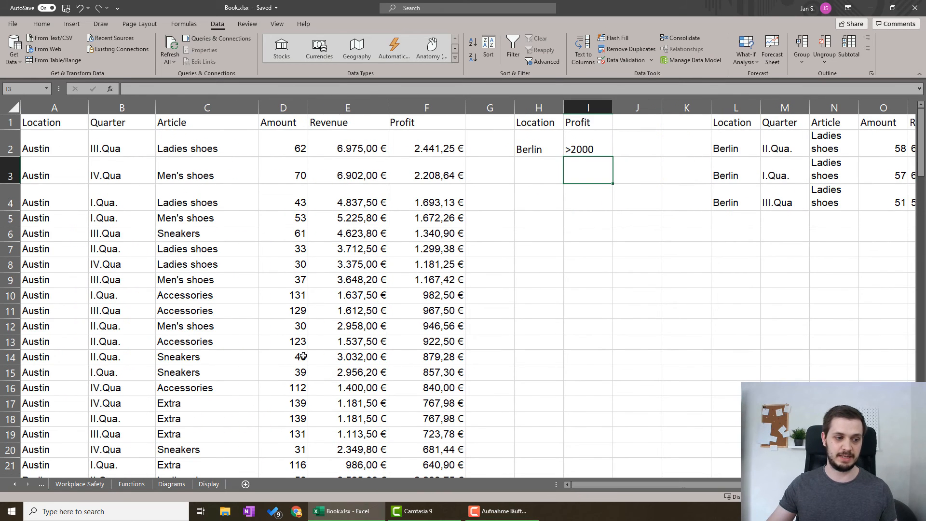
{"action": "scroll", "coordinate": [207, 241], "scroll_direction": "down", "scroll_amount": 10}
{"action": "scroll", "coordinate": [461, 241], "scroll_direction": "up", "scroll_amount": 1}
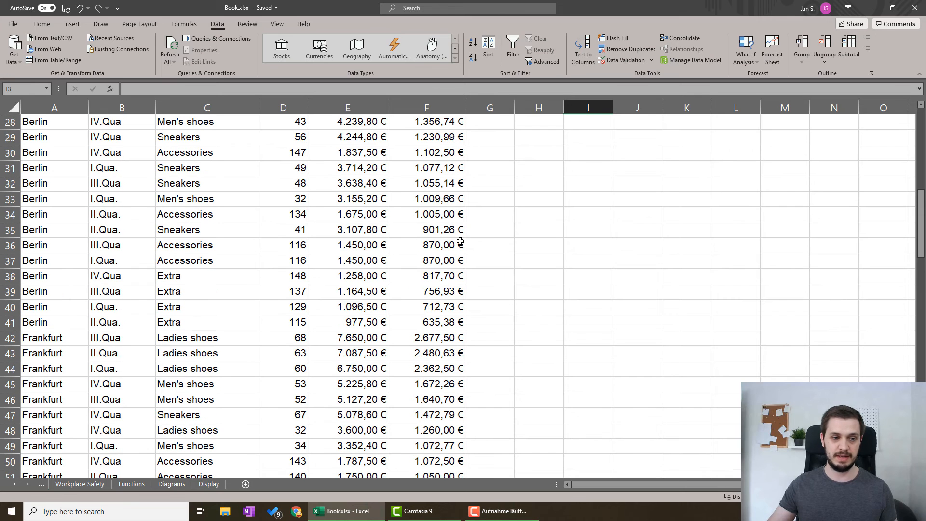
{"action": "scroll", "coordinate": [417, 189], "scroll_direction": "up", "scroll_amount": 3}
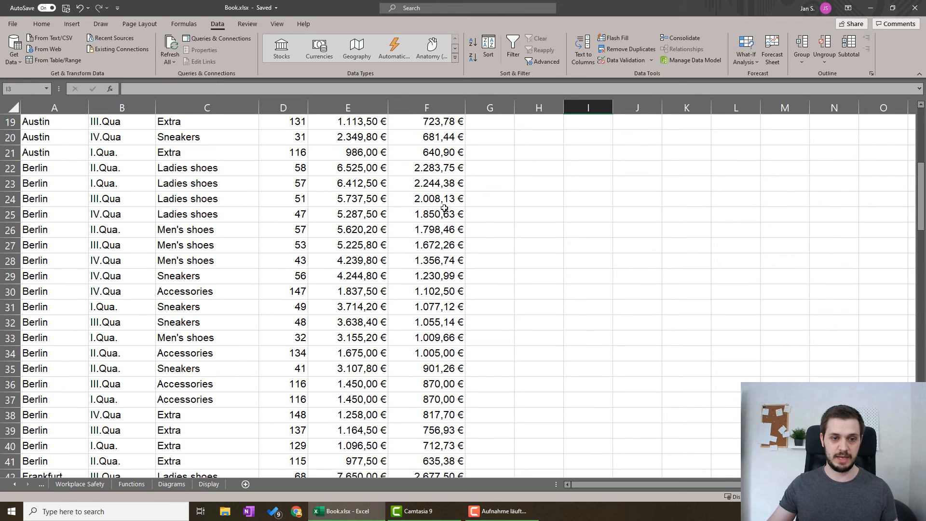
{"action": "left_click", "coordinate": [431, 187]}
{"action": "scroll", "coordinate": [518, 221], "scroll_direction": "up", "scroll_amount": 2}
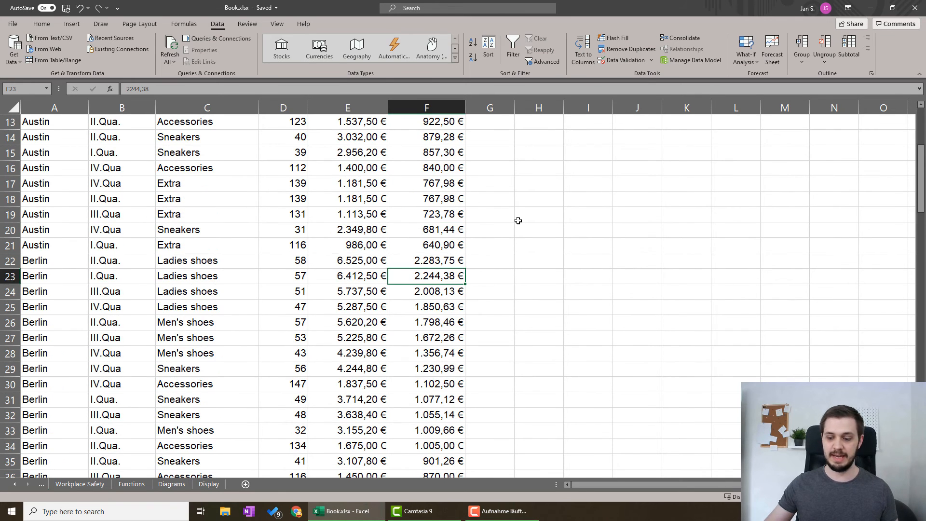
{"action": "type", "text": "1200"}
{"action": "key", "text": "Return"}
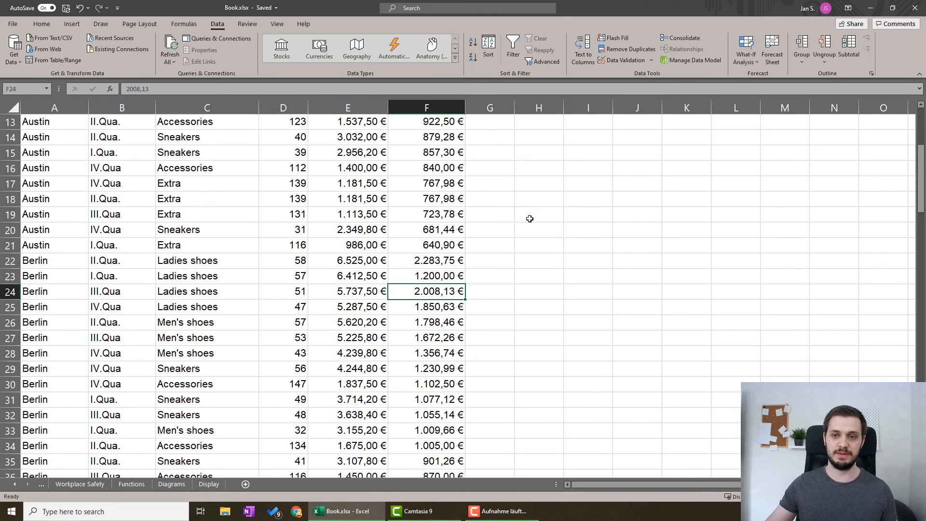
{"action": "scroll", "coordinate": [530, 218], "scroll_direction": "up", "scroll_amount": 4}
{"action": "left_click_drag", "start_coordinate": [604, 482], "coordinate": [642, 481]}
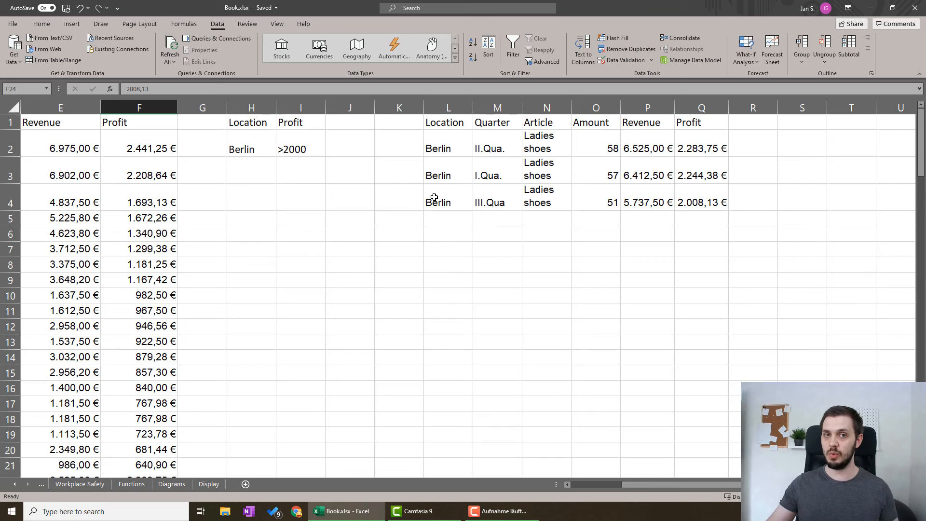